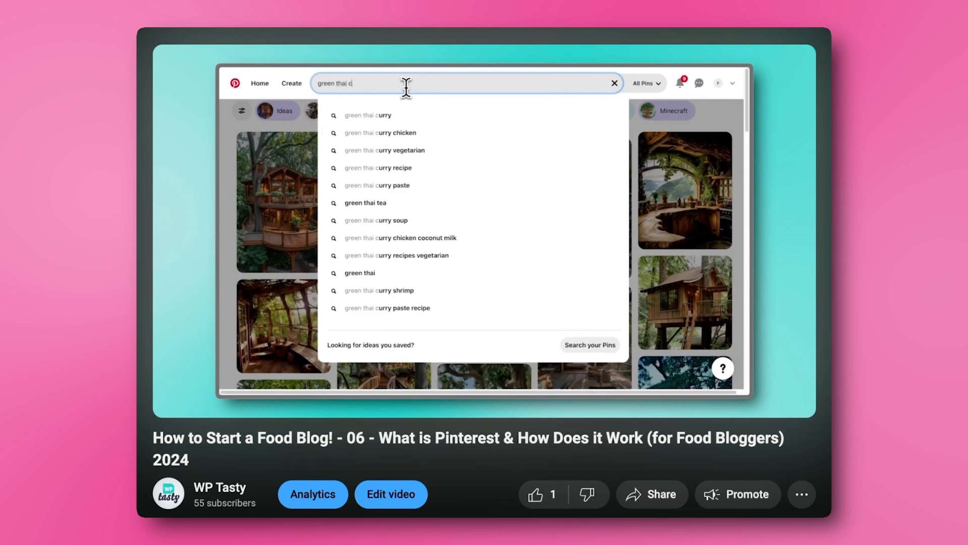
key("Return")
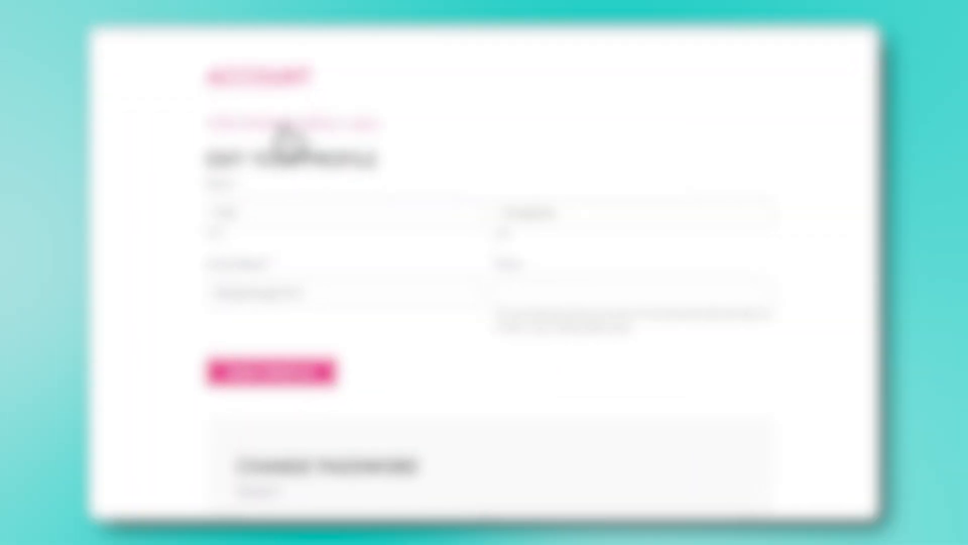
Step: Download the Tasty Pins plugin from the add-ons section of the WP Tasty account
left_click(285, 131)
scroll(283, 139, "down", 2)
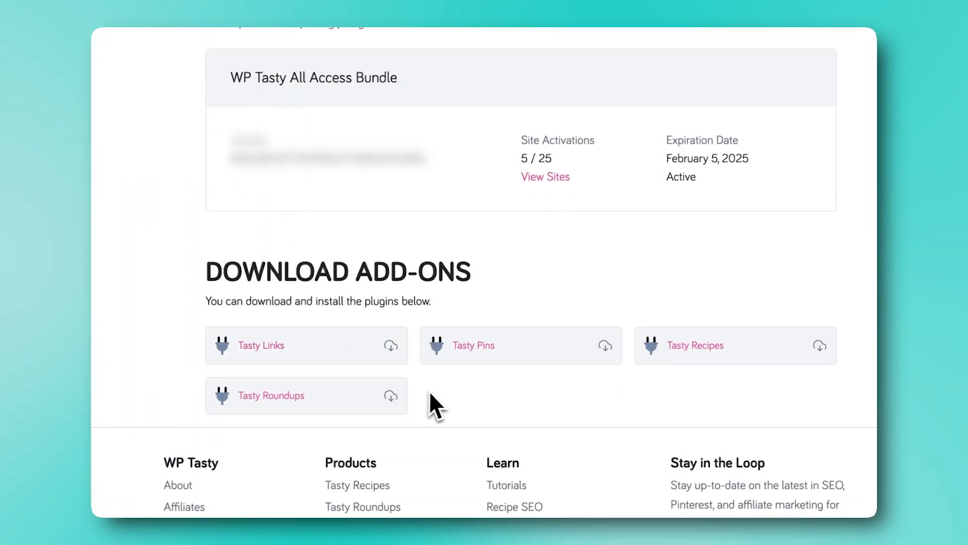
left_click(604, 348)
left_click(282, 239)
key("Return")
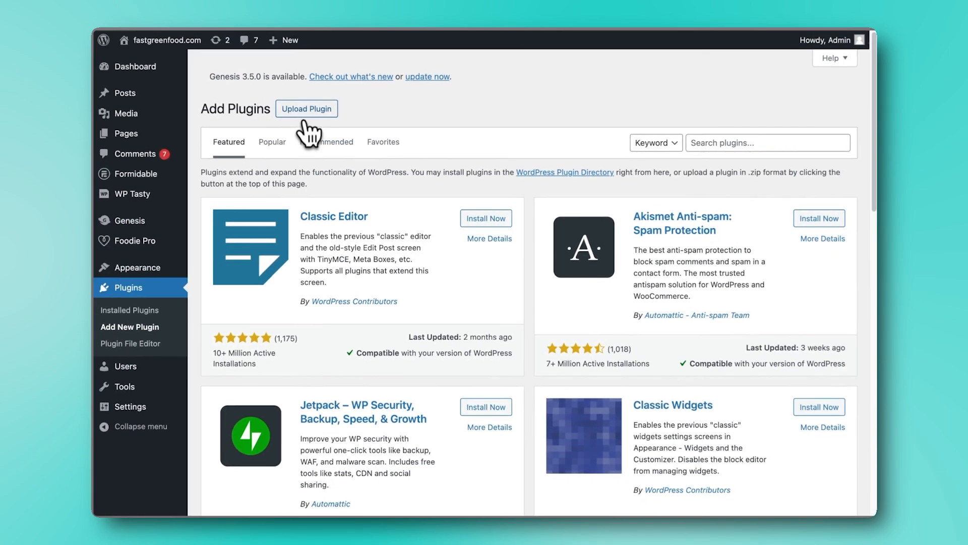
Step: Upload tasty-pins-2.1.1p.zip from the Downloads folder as a new plugin, install it and activate it
left_click(305, 113)
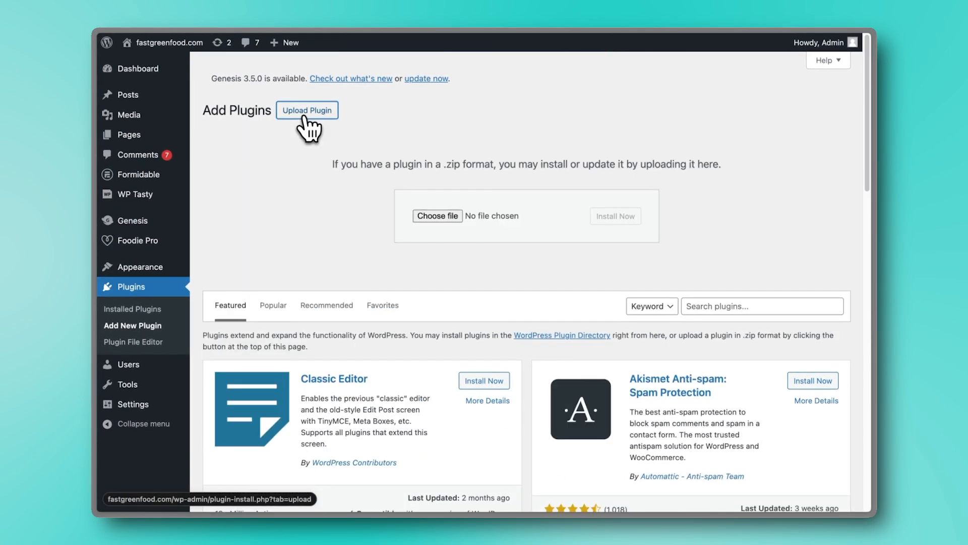
left_click(436, 215)
left_click(313, 248)
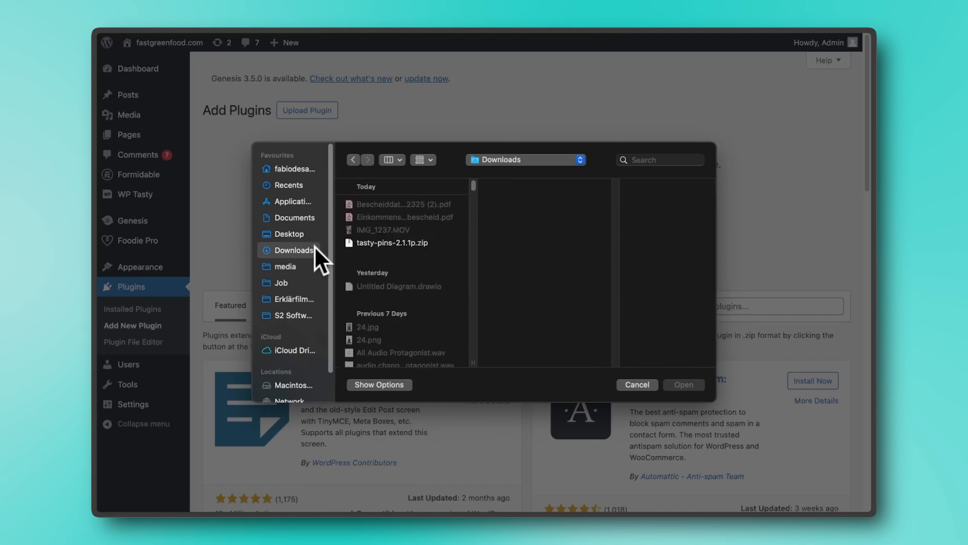
left_click(355, 241)
double_click(355, 241)
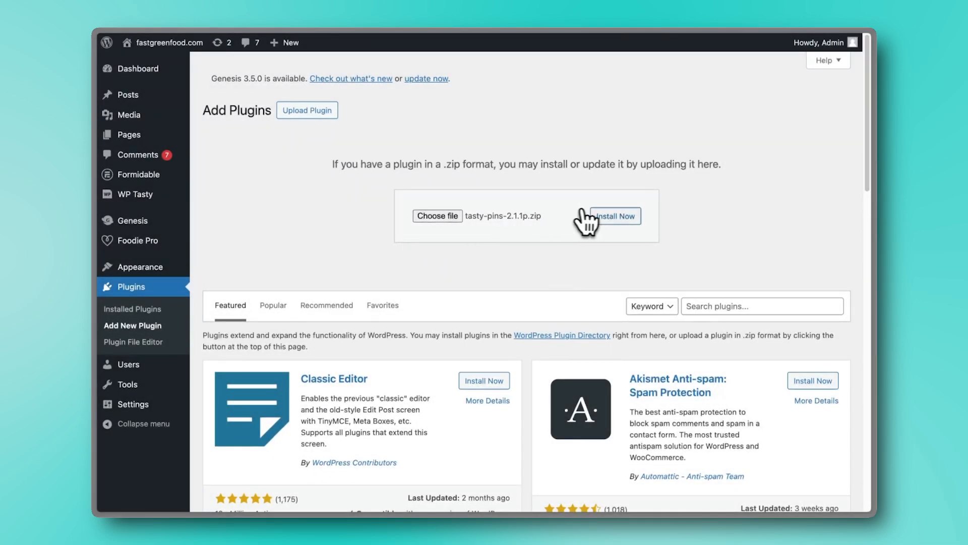
left_click(607, 217)
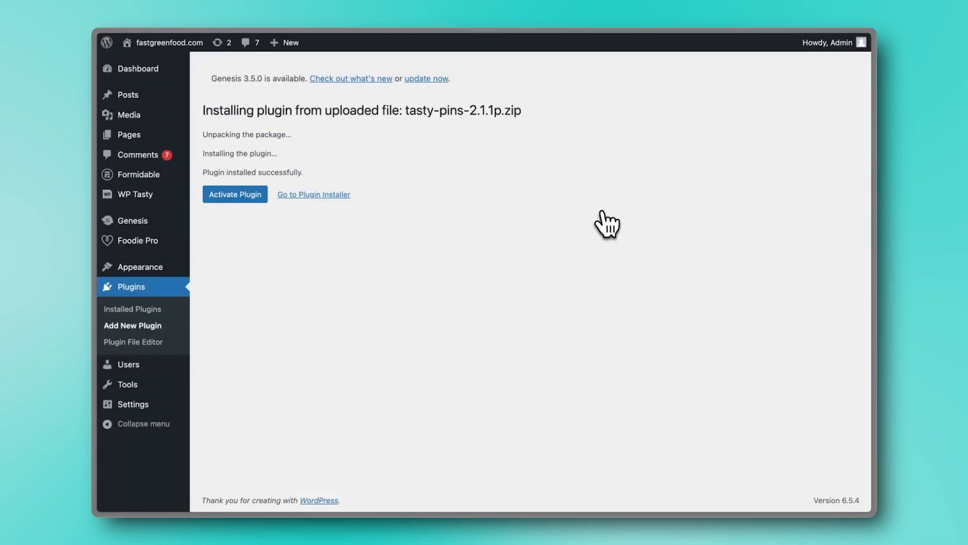
left_click(255, 198)
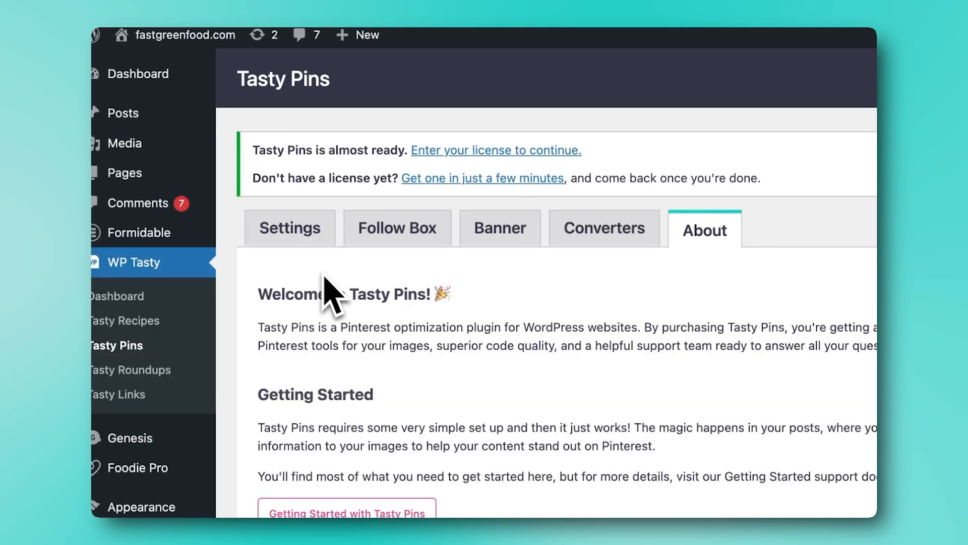
Step: Enter the license key in the WP Tasty dashboard and activate it for the Tasty Pins plugin
left_click(434, 155)
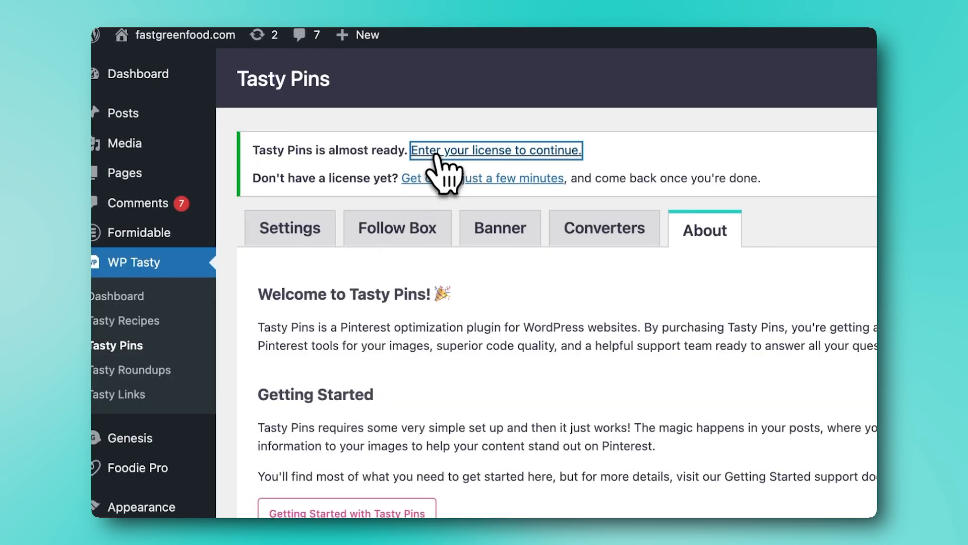
left_click(426, 165)
left_click(458, 201)
key("super+v")
left_click(466, 266)
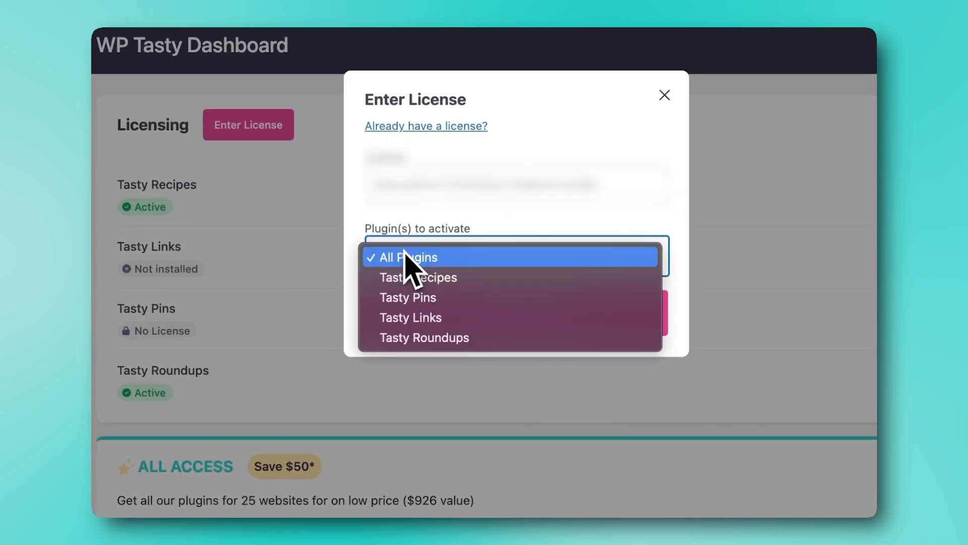
left_click(410, 298)
left_click(415, 312)
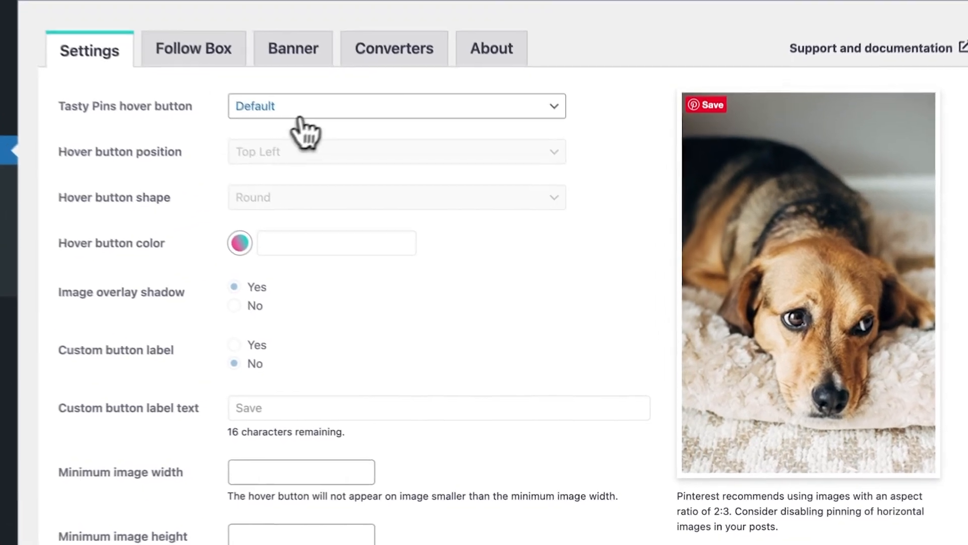
Step: Set the Tasty Pins hover button to Custom, with position Bottom Right and shape Rounded Rectangle
left_click(372, 171)
left_click(377, 158)
left_click(292, 139)
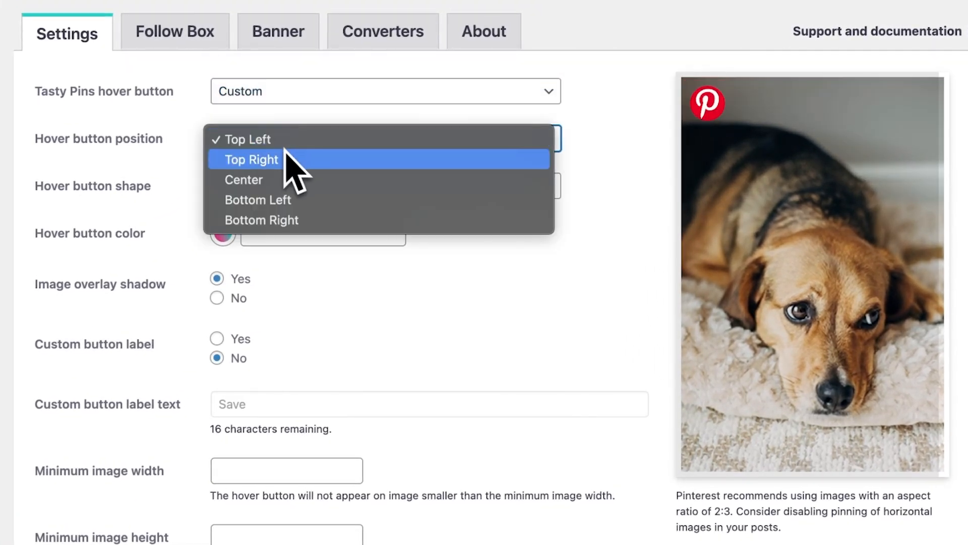
left_click(292, 224)
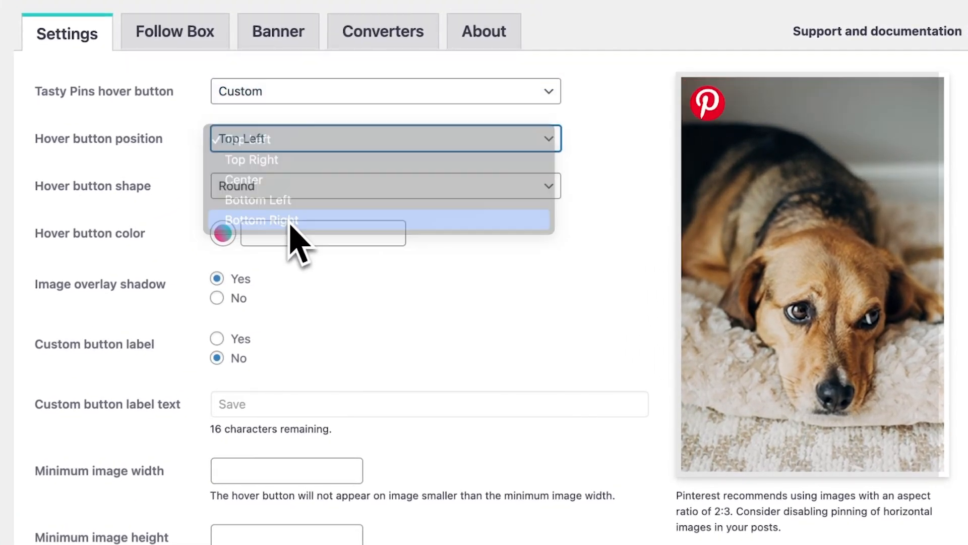
left_click(283, 194)
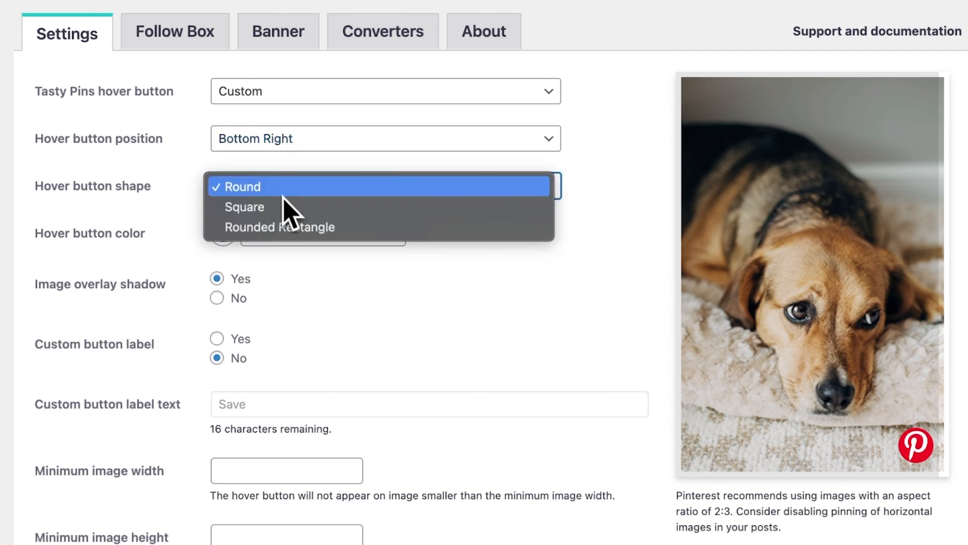
left_click(284, 230)
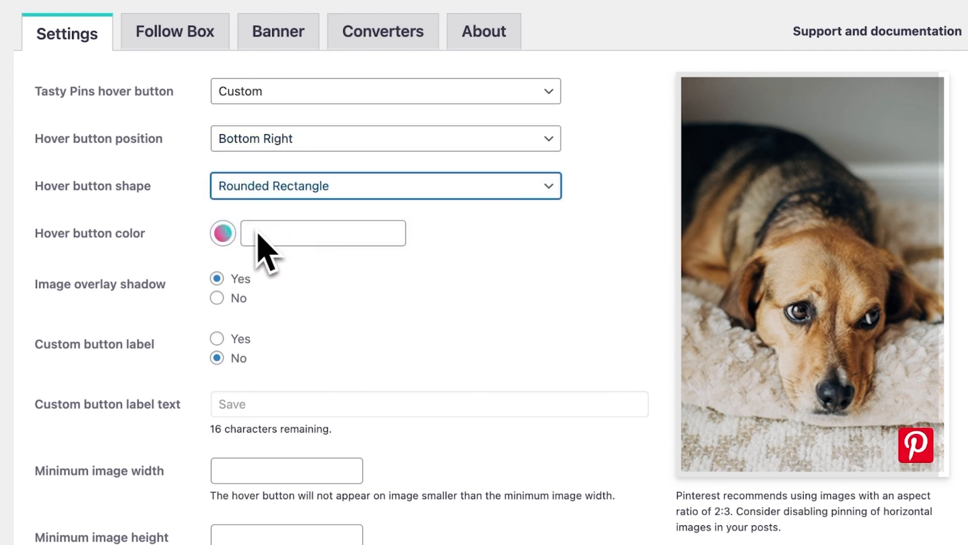
Step: Set the hover button color to #FC9680
left_click(223, 233)
left_click(309, 288)
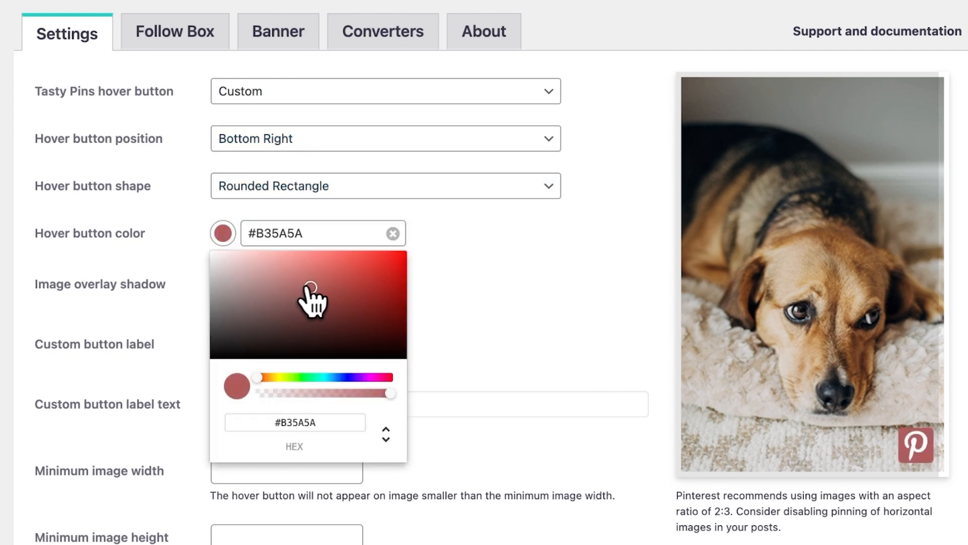
left_click(325, 241)
type("#FC9680")
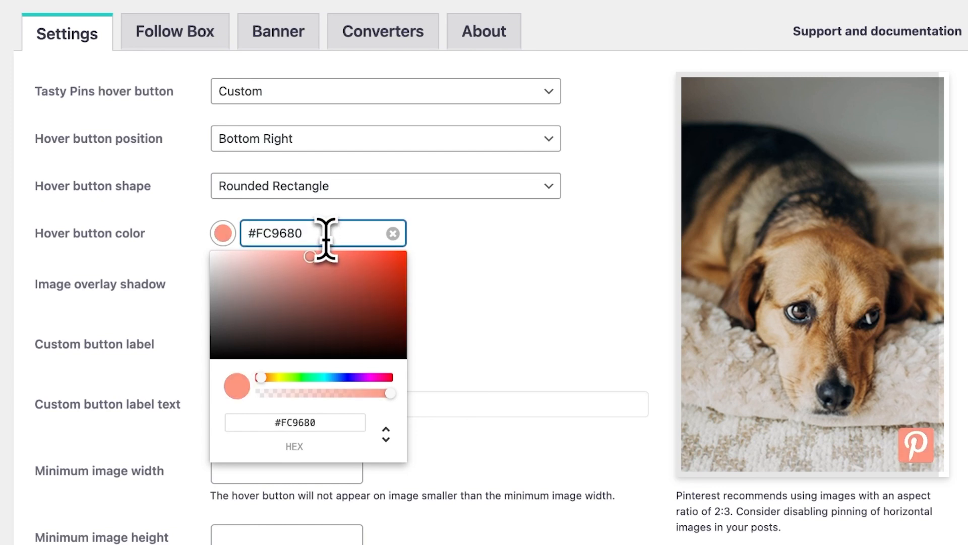
left_click(421, 236)
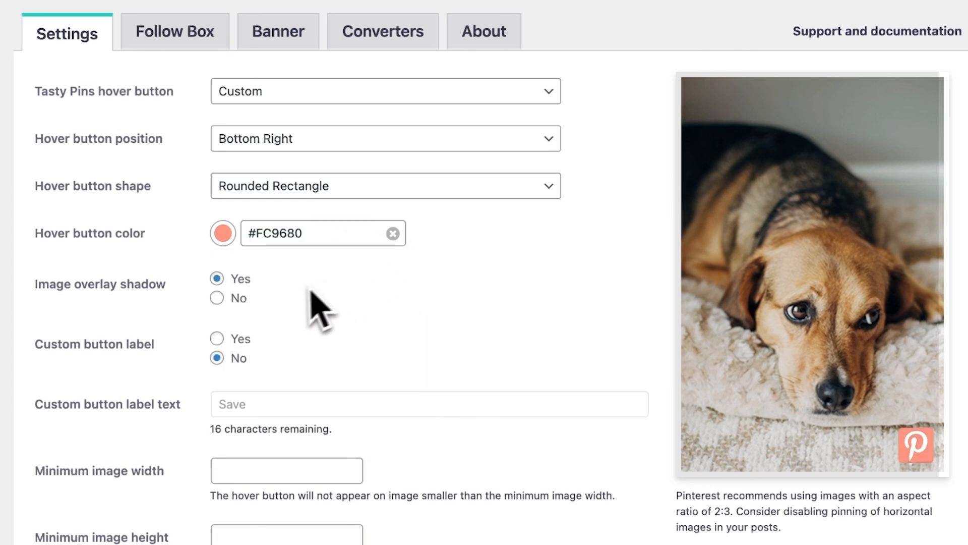
Step: Set the image overlay shadow to Yes and enable a custom button label reading "Save me!"
left_click(226, 299)
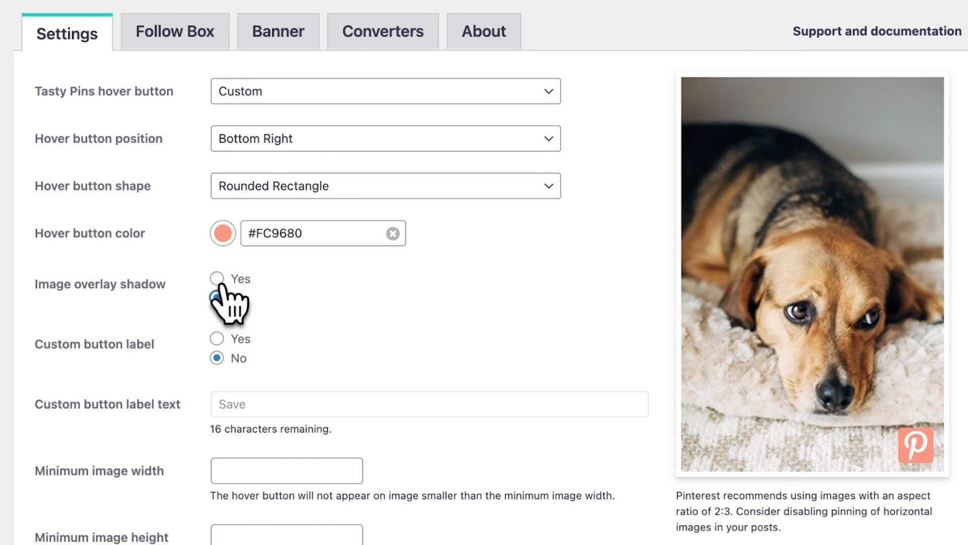
left_click(220, 280)
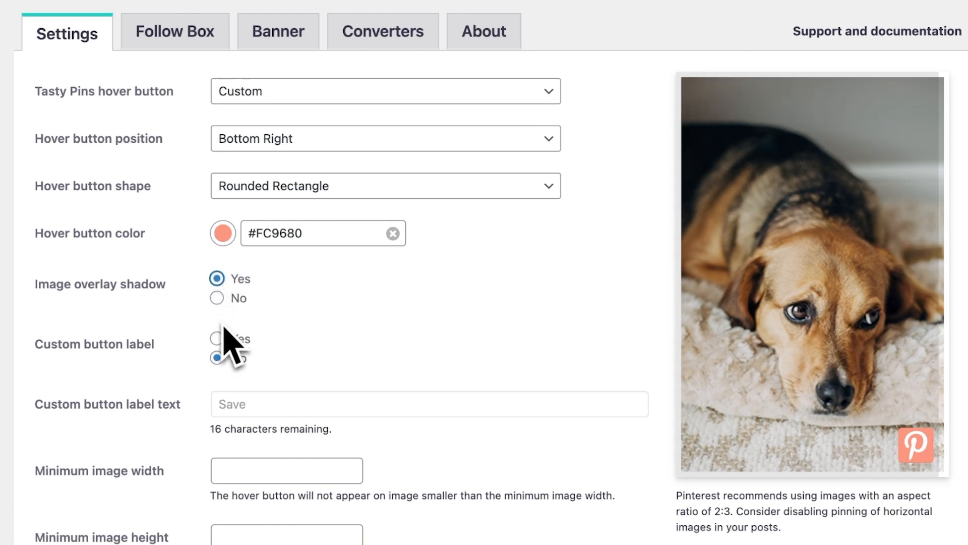
left_click(217, 338)
left_click(253, 404)
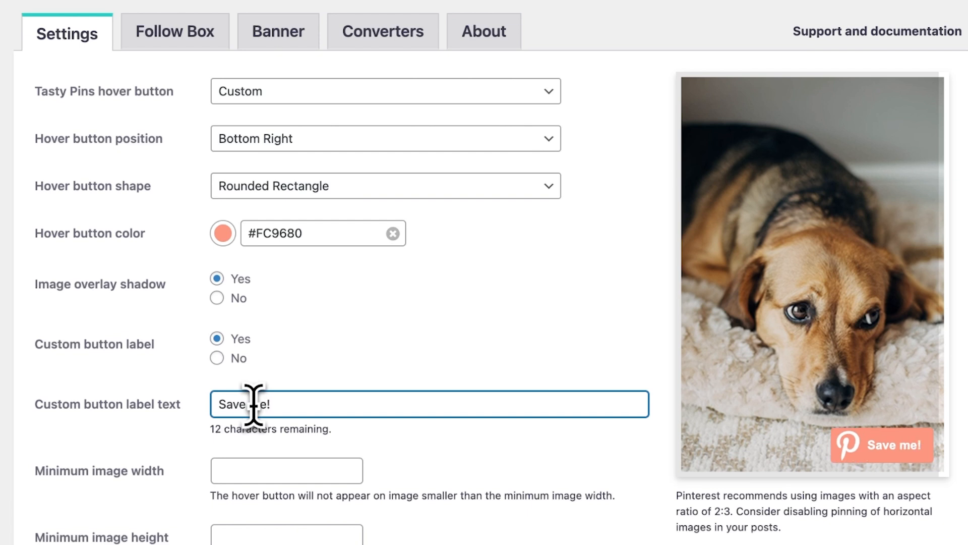
type("me!")
Step: Set the minimum image width and height to 600 and save the hover button settings
left_click(243, 469)
type("600")
key("Tab")
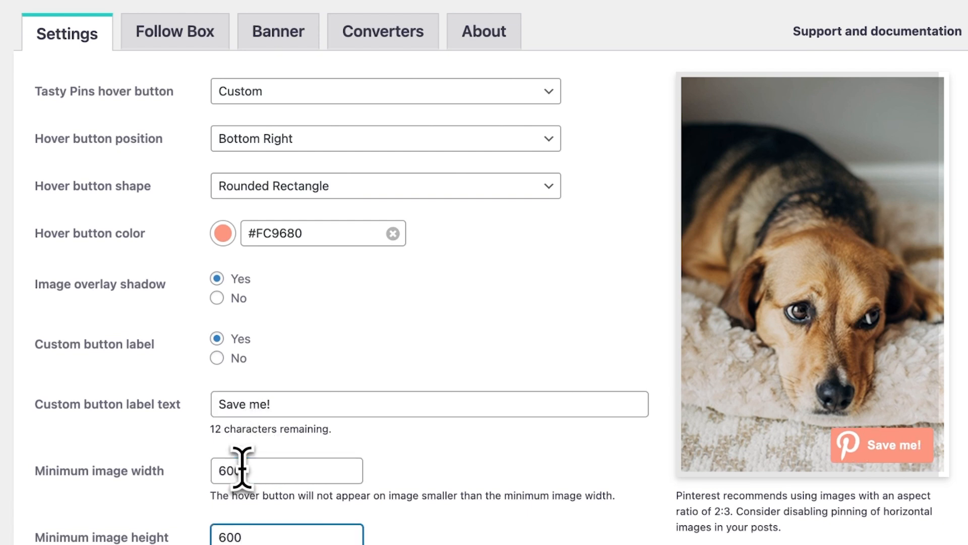
scroll(242, 469, "down", 3)
left_click(107, 537)
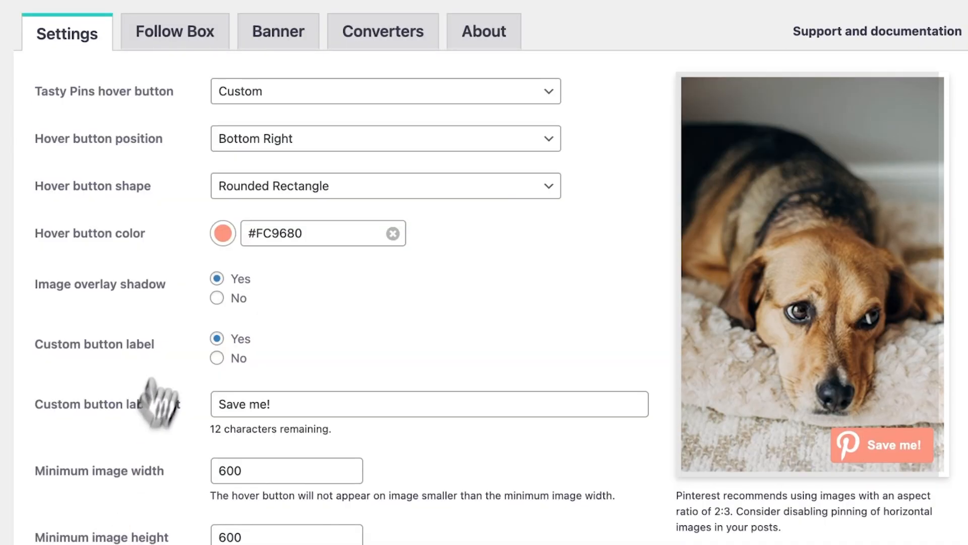
Step: Turn the Tasty Pins banner on and set its background color to #FC9680
left_click(278, 44)
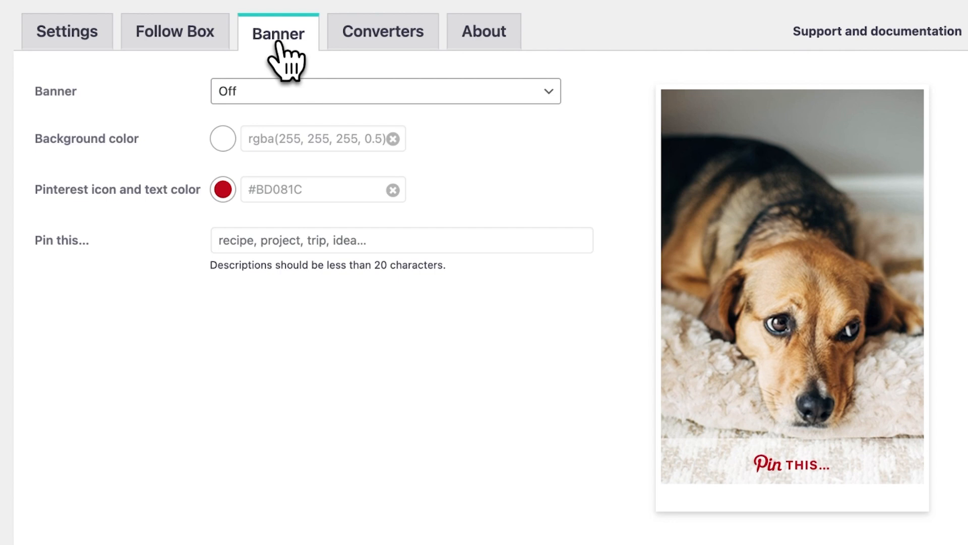
left_click(279, 91)
left_click(277, 80)
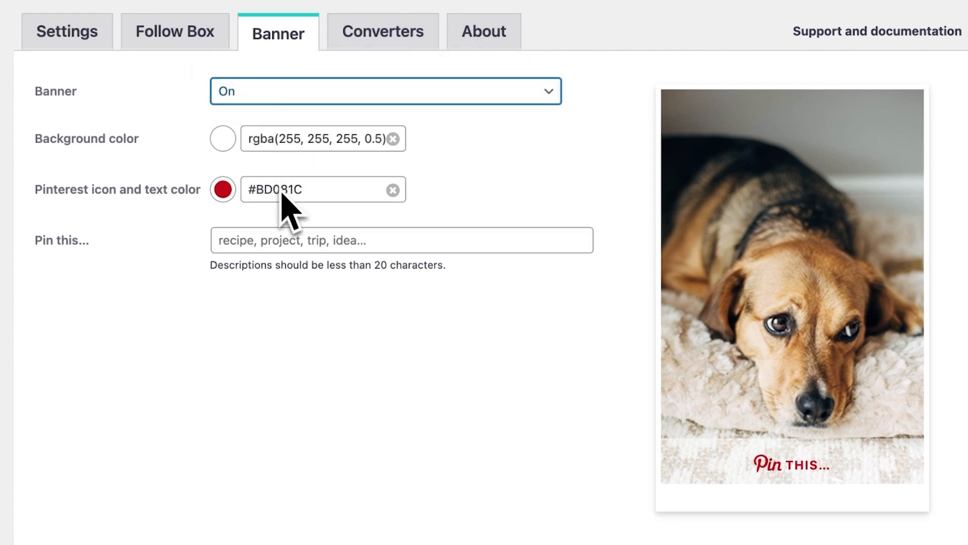
left_click(279, 139)
key("ctrl+a")
type("#FC9680")
left_click(294, 124)
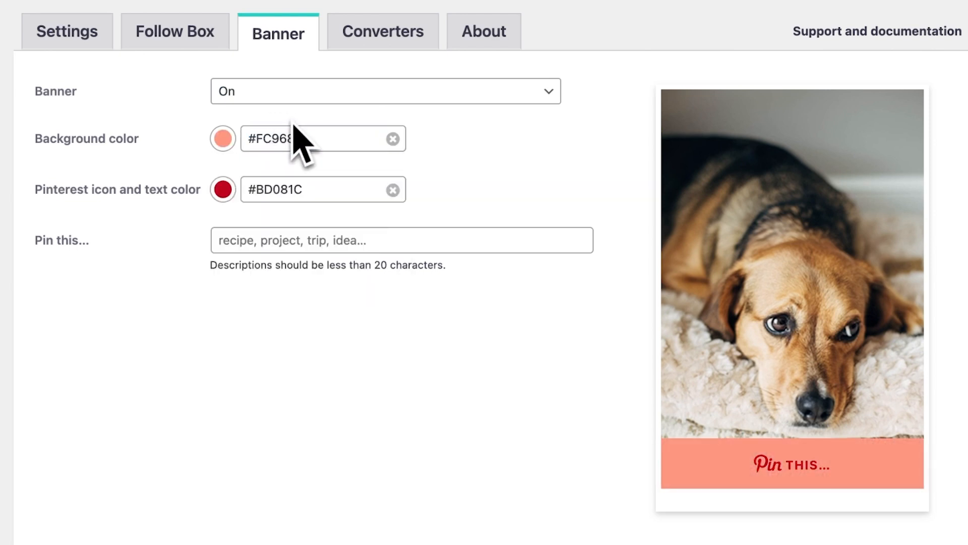
Step: Set the banner's Pinterest icon and text color to white, #FFFFFF
left_click(223, 189)
left_click(216, 232)
left_click_drag(220, 241, 195, 210)
left_click(170, 263)
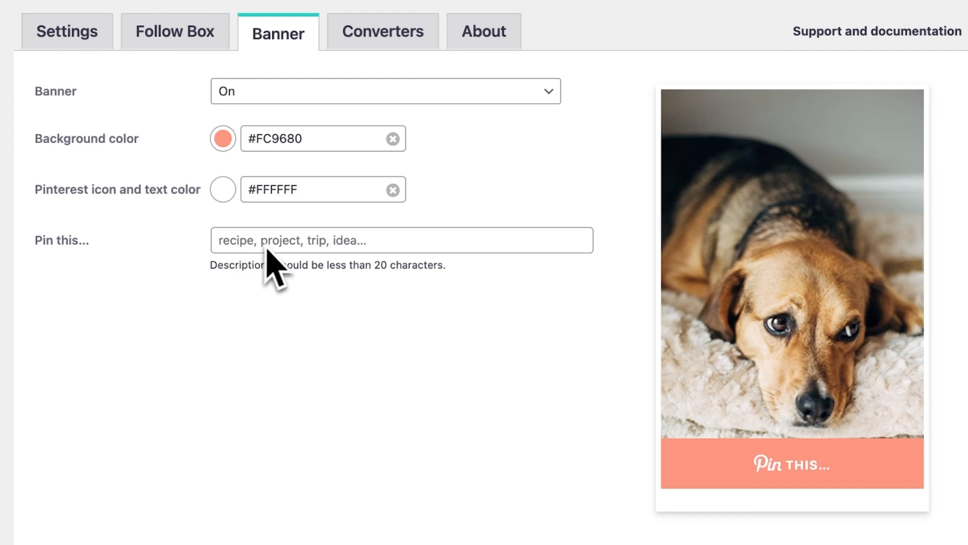
Step: Review the Converters and About pages of Tasty Pins and open the Follow Box settings
left_click(379, 58)
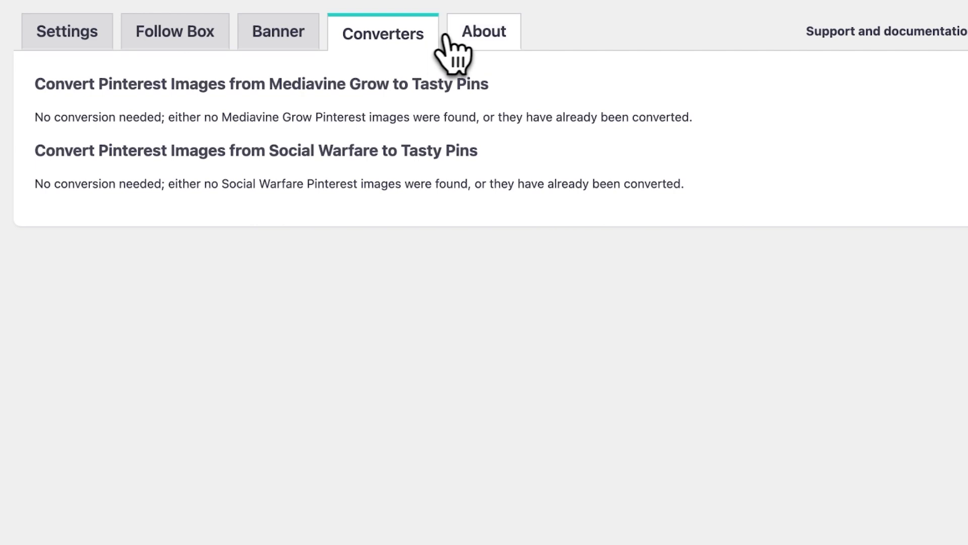
left_click(468, 34)
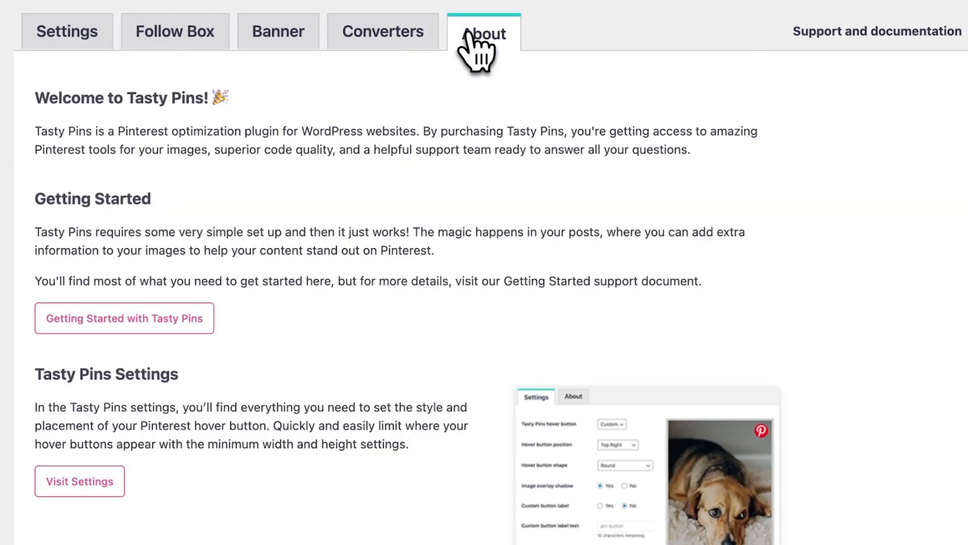
left_click(200, 45)
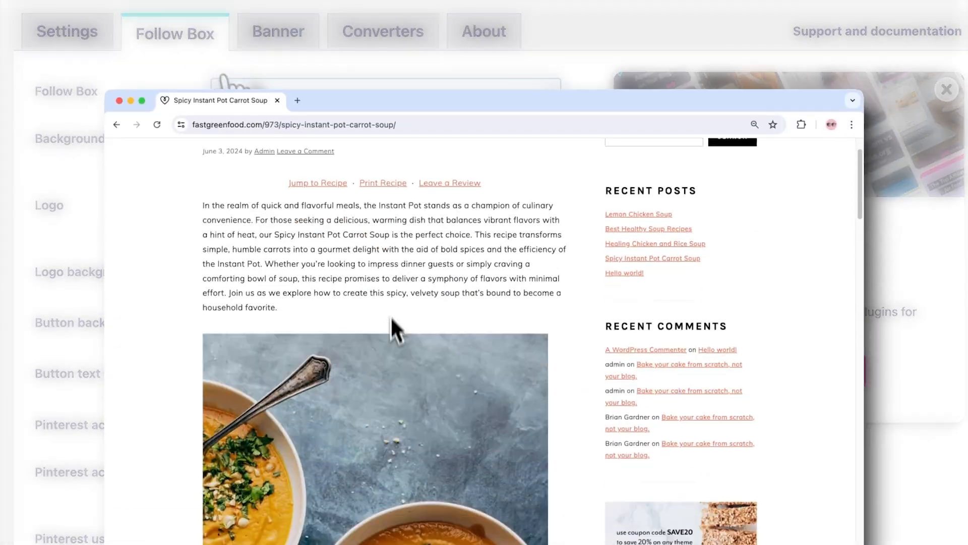
Step: Test the "Save me!" button on the image in the published Spicy Instant Pot Carrot Soup post and leave the Pinterest pop-up
scroll(389, 324, "down", 10)
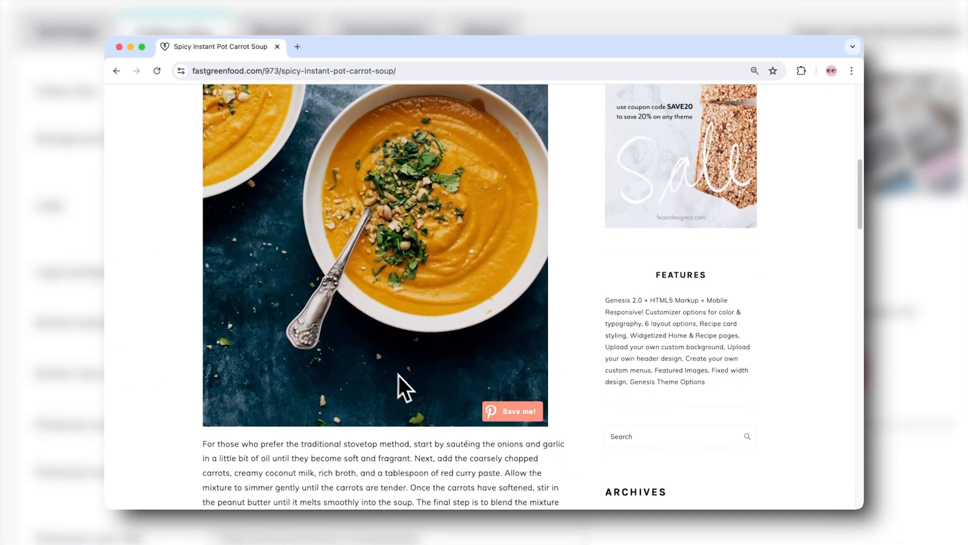
left_click(508, 413)
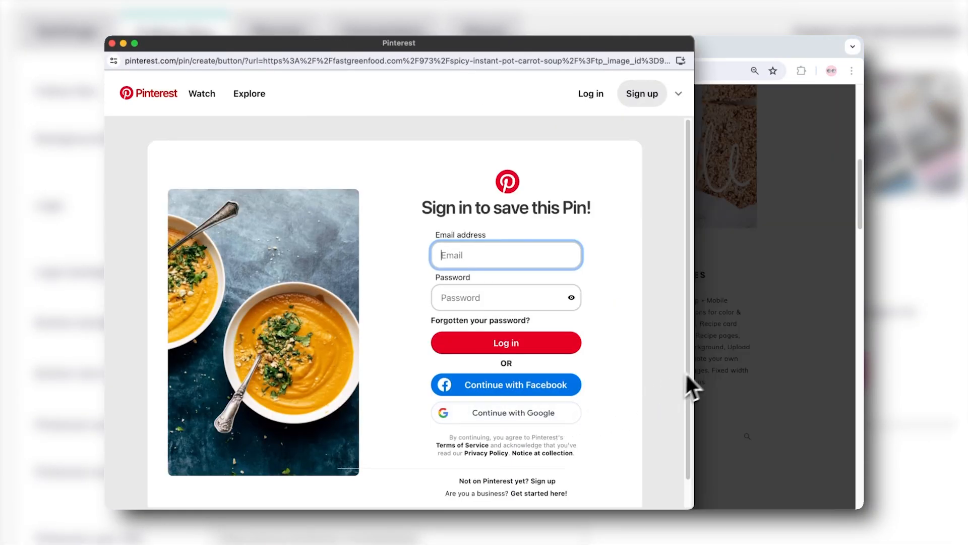
left_click(744, 349)
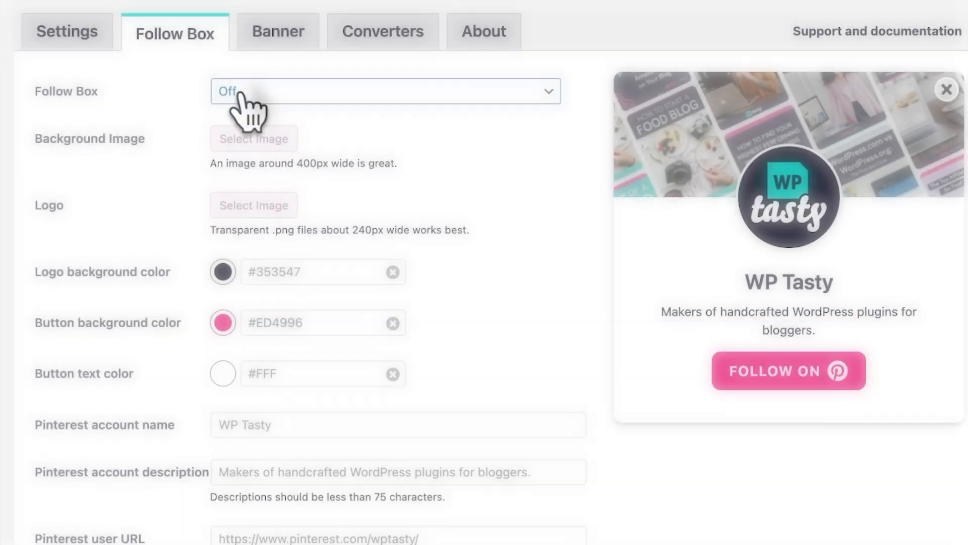
Step: Turn the Tasty Pins Follow Box on
left_click(241, 95)
left_click(253, 78)
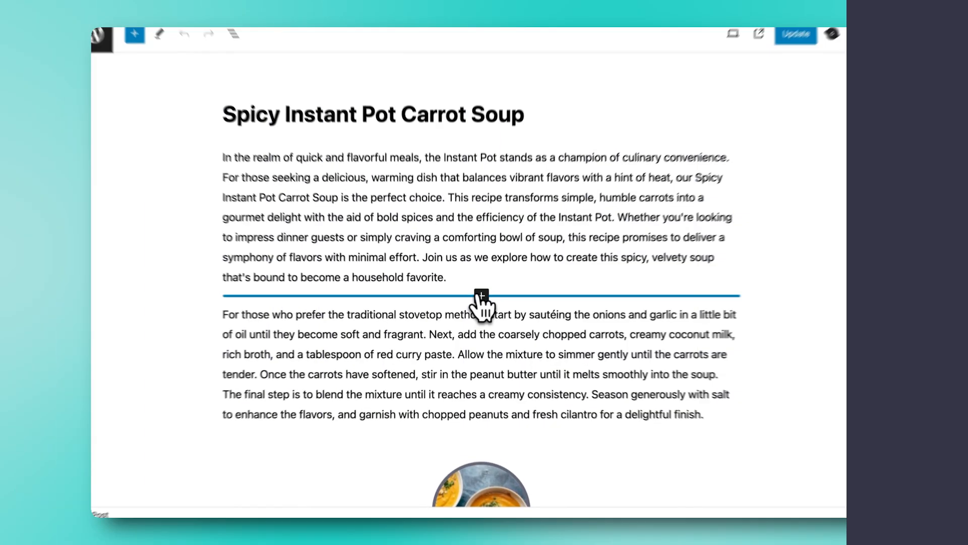
Step: Insert an image block after the post's first paragraph and choose Carrot-Soup-1-3.jpg from the media library
left_click(481, 296)
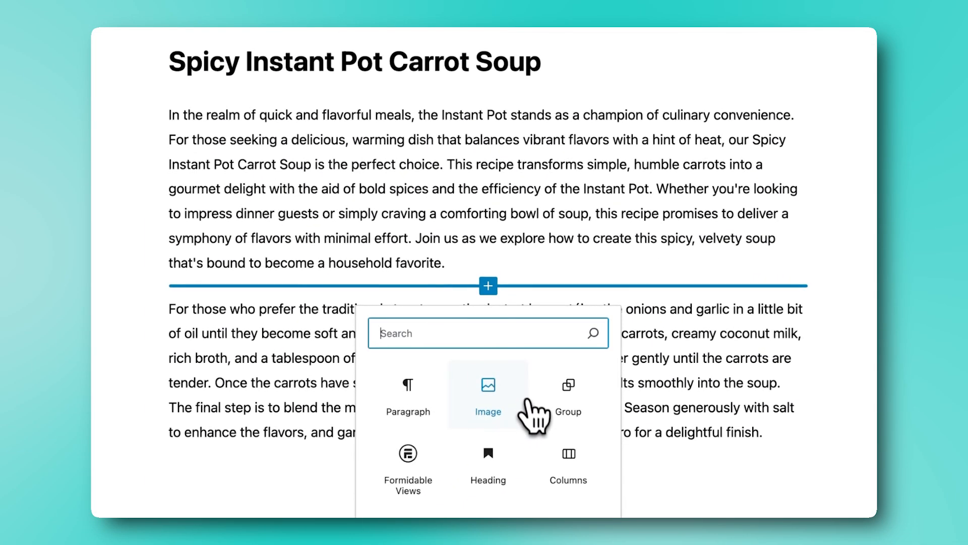
left_click(523, 423)
scroll(588, 309, "down", 4)
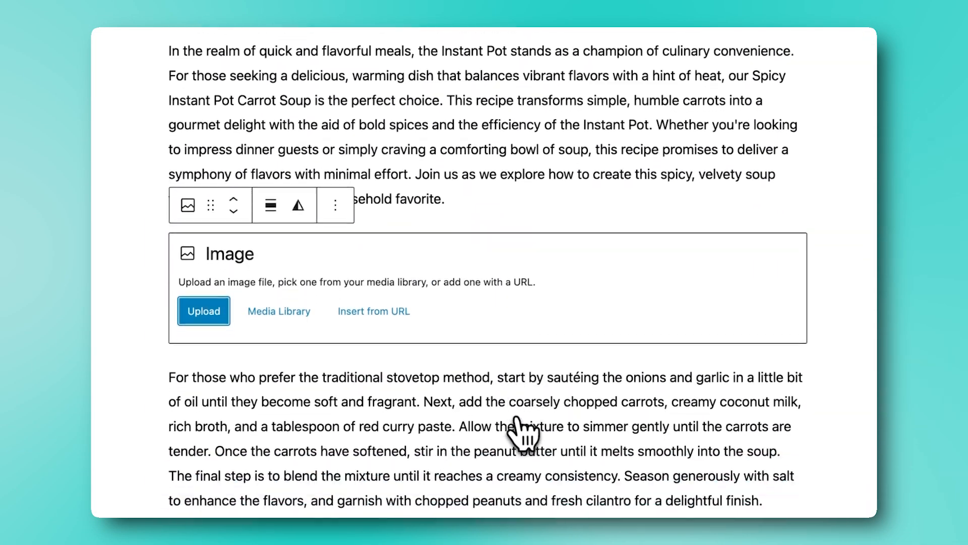
left_click(330, 219)
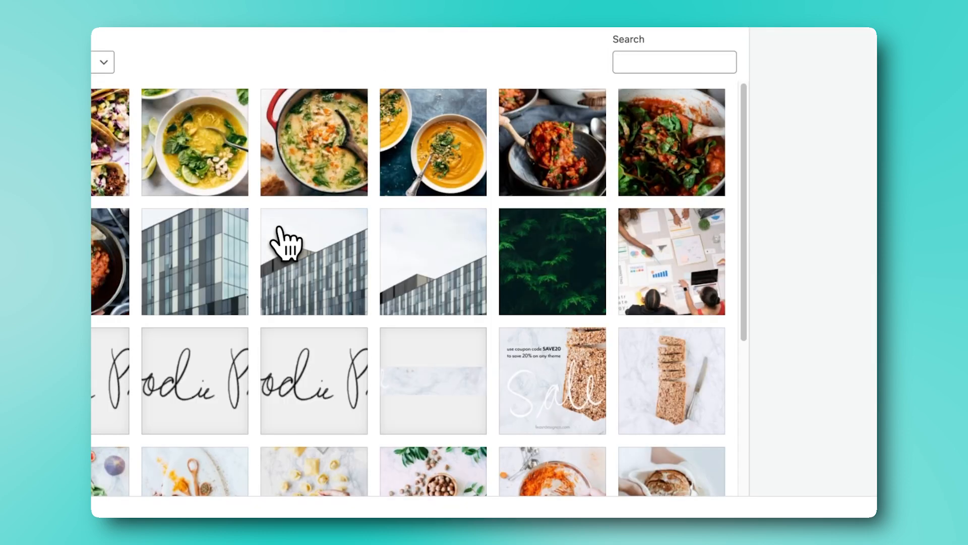
left_click(396, 184)
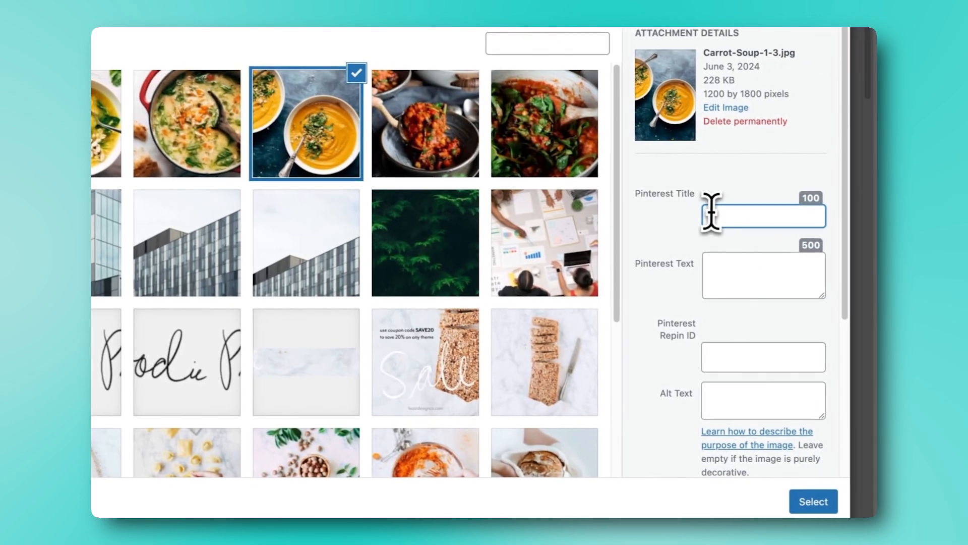
Step: Set the Pinterest title to "Delicious Spicy Instant Pot Carrot Soup Recipe" and paste the "Warm up with this Spicy Instant Pot Carrot Soup!" description as Pinterest text
left_click(751, 218)
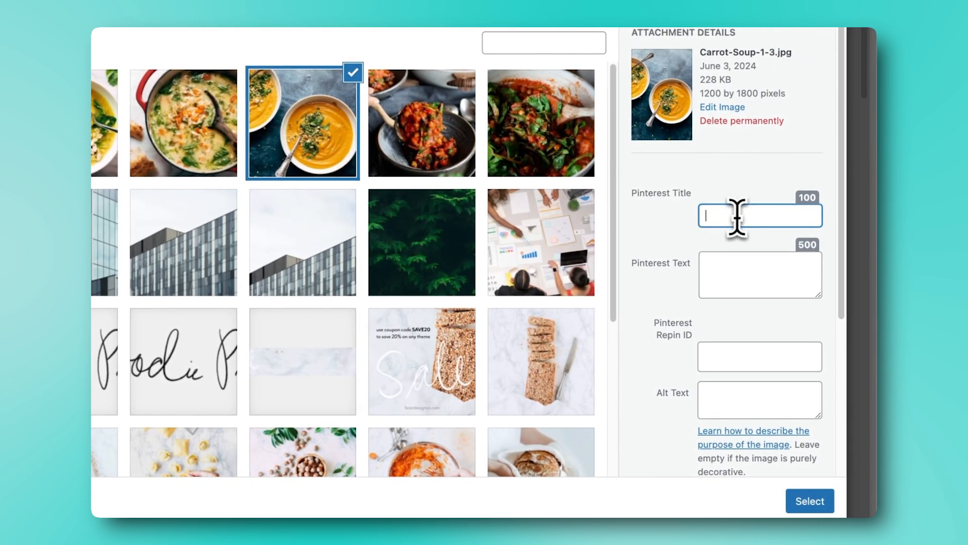
key("ctrl+v")
left_click(774, 257)
key("super+shift+c")
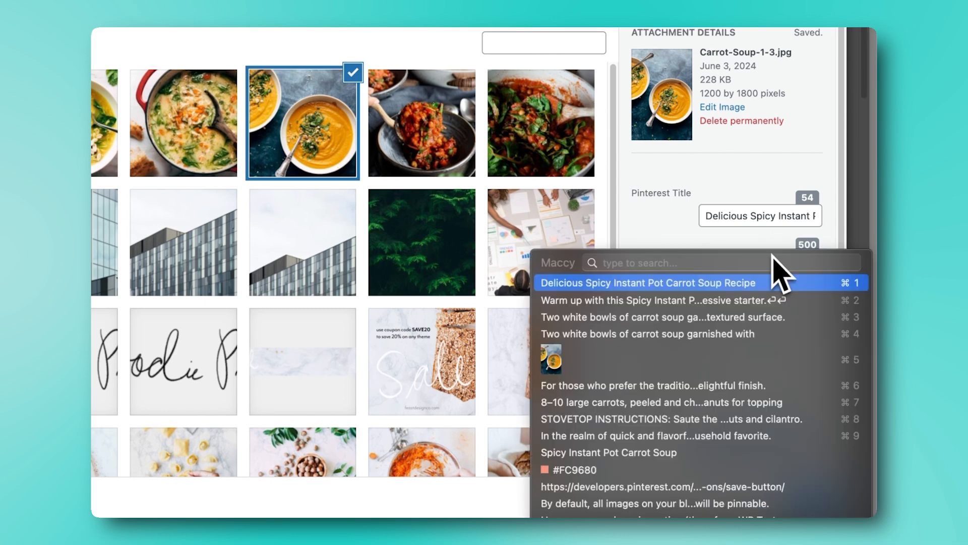
left_click(762, 305)
key("BackSpace")
key("BackSpace")
left_click_drag(818, 295, 815, 413)
scroll(807, 436, "down", 3)
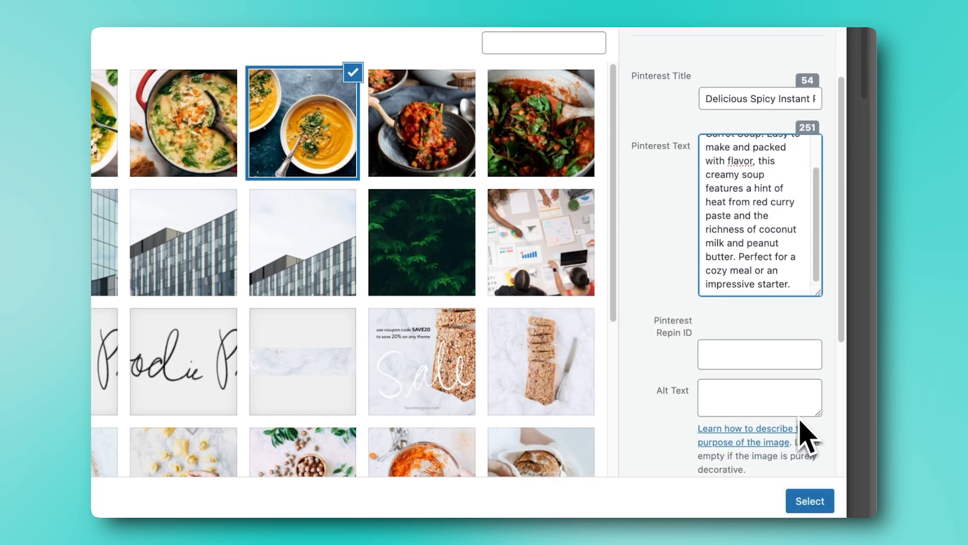
Step: Fill in the image's alt text with the copied description beginning "Two white bowls of carrot soup"
scroll(792, 408, "down", 1)
left_click(776, 378)
key("super+shift+c")
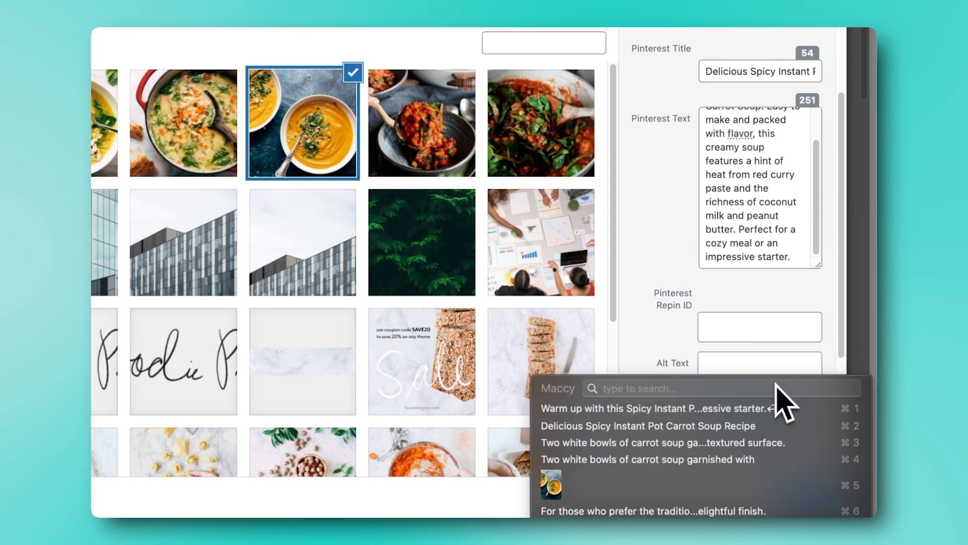
left_click(768, 442)
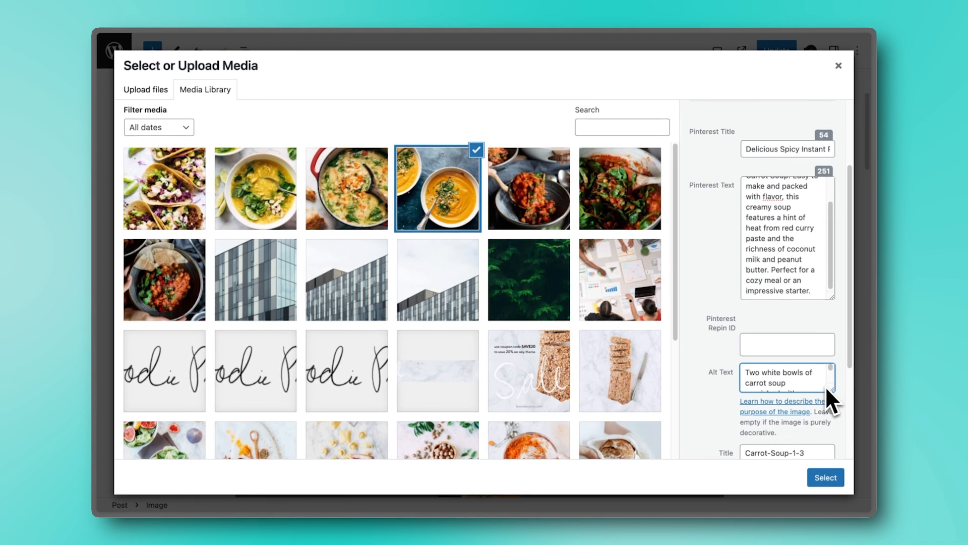
Step: Review the carrot soup image's attachment details, including the Pinterest Repin ID, and insert the image into the post
scroll(832, 358, "up", 3)
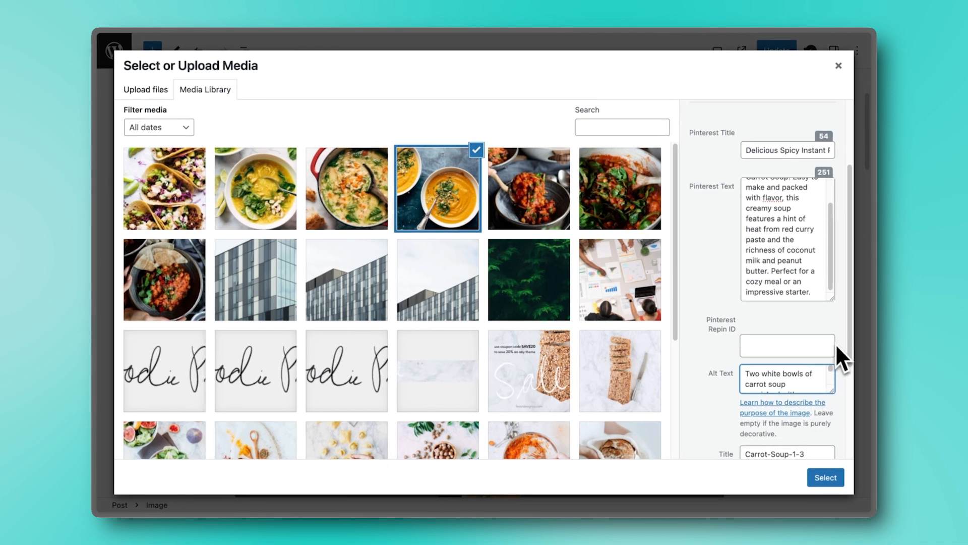
scroll(836, 339, "down", 3)
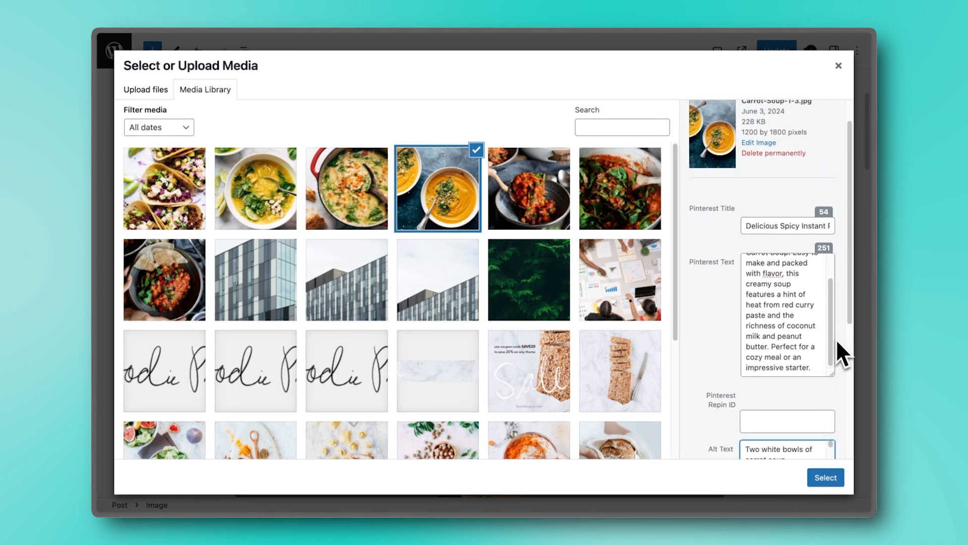
scroll(836, 339, "down", 2)
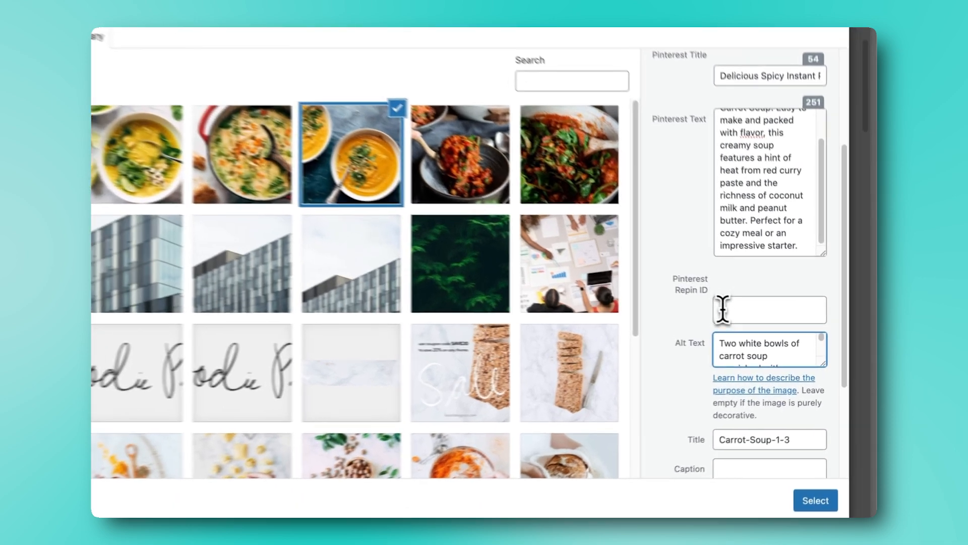
left_click(722, 308)
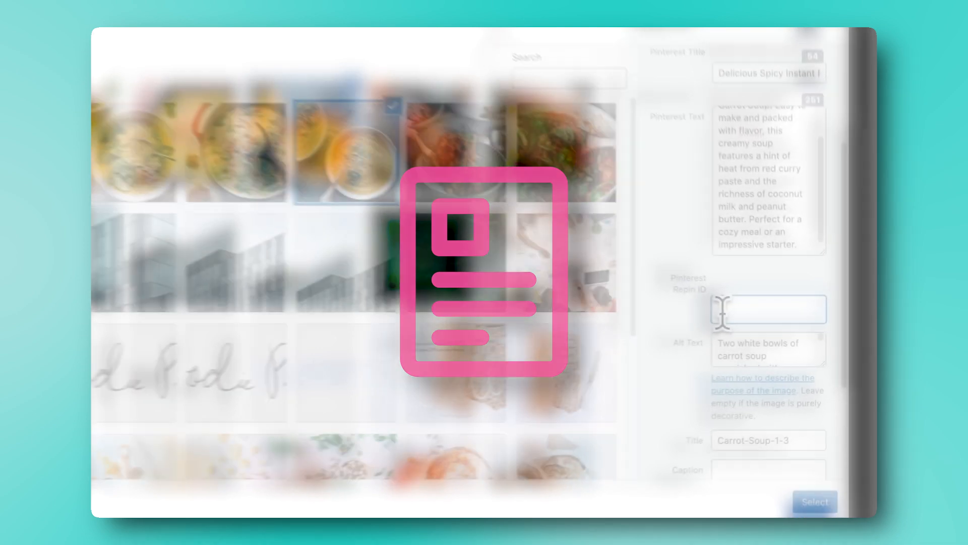
scroll(749, 321, "down", 5)
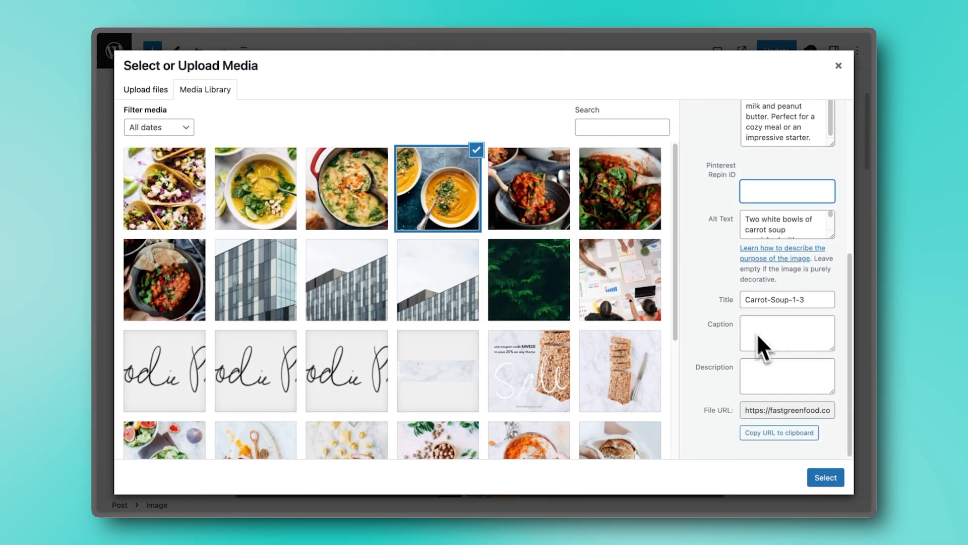
left_click(827, 476)
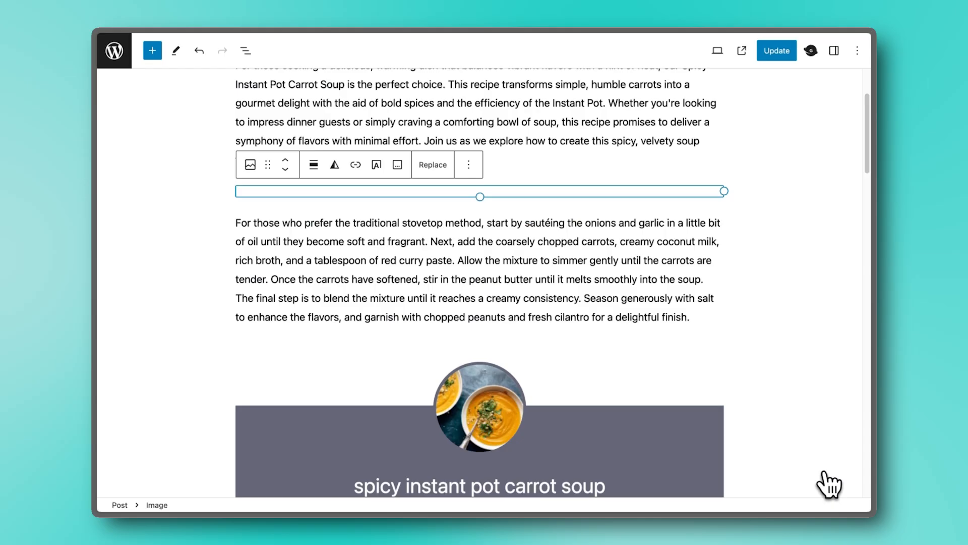
scroll(827, 482, "down", 3)
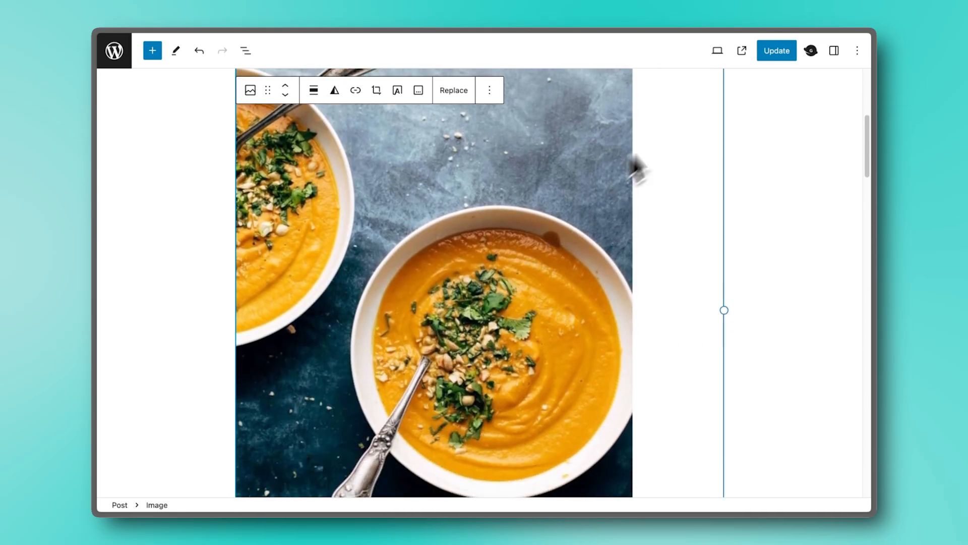
Step: Try the Disable Pinning option for the carrot soup image in its block settings
left_click(834, 50)
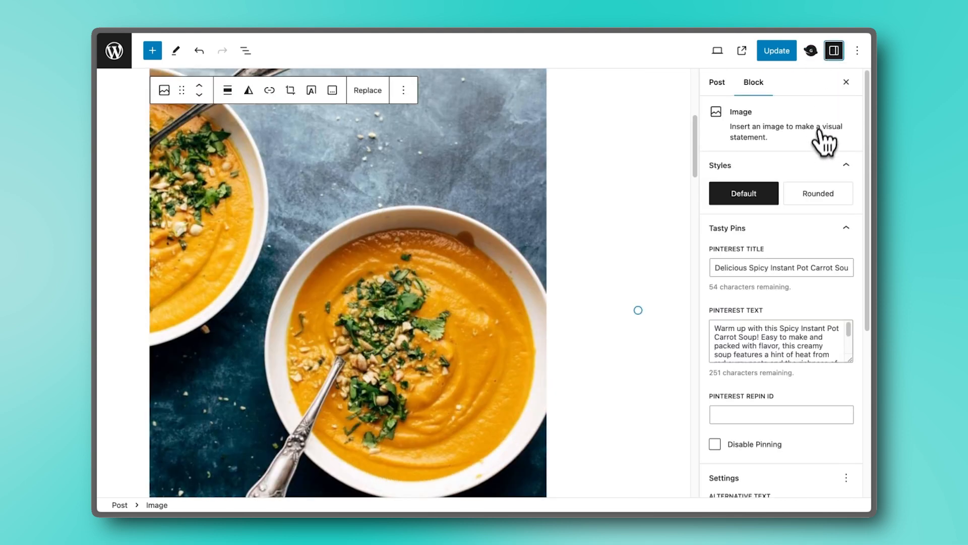
left_click(715, 444)
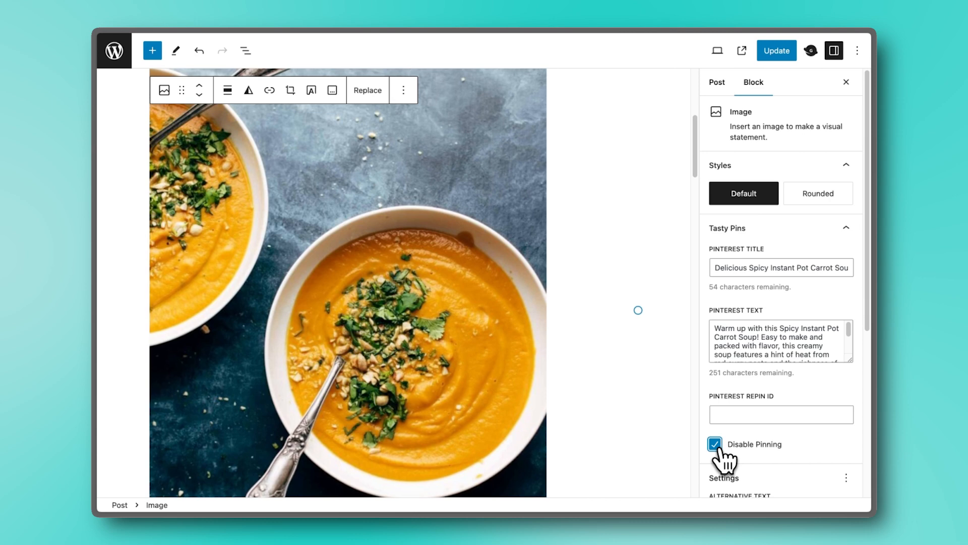
left_click(716, 444)
Step: Select the "Vegan Recipe Carott Soup" graphic as a Pinterest hidden image in the post's Tasty Pins settings
scroll(712, 439, "down", 1)
scroll(534, 371, "down", 12)
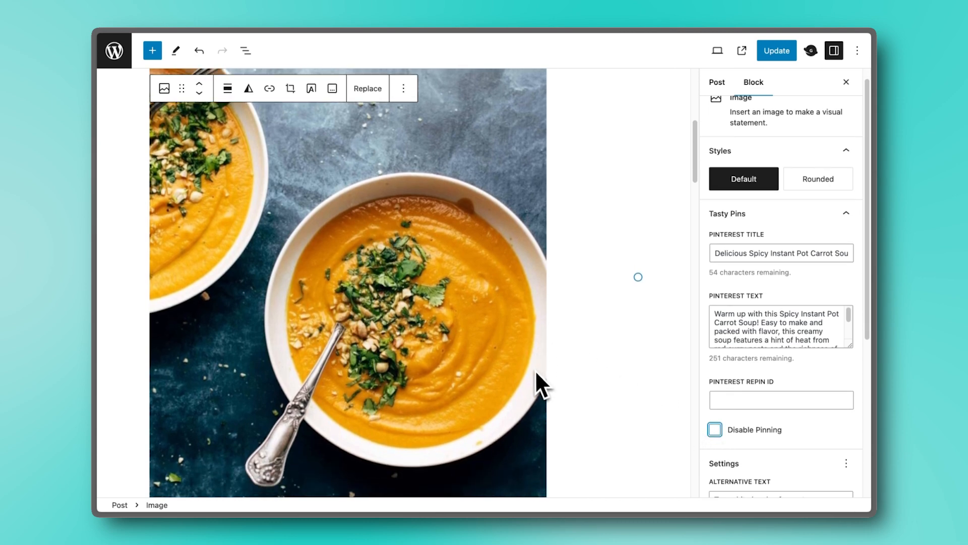
scroll(535, 372, "down", 15)
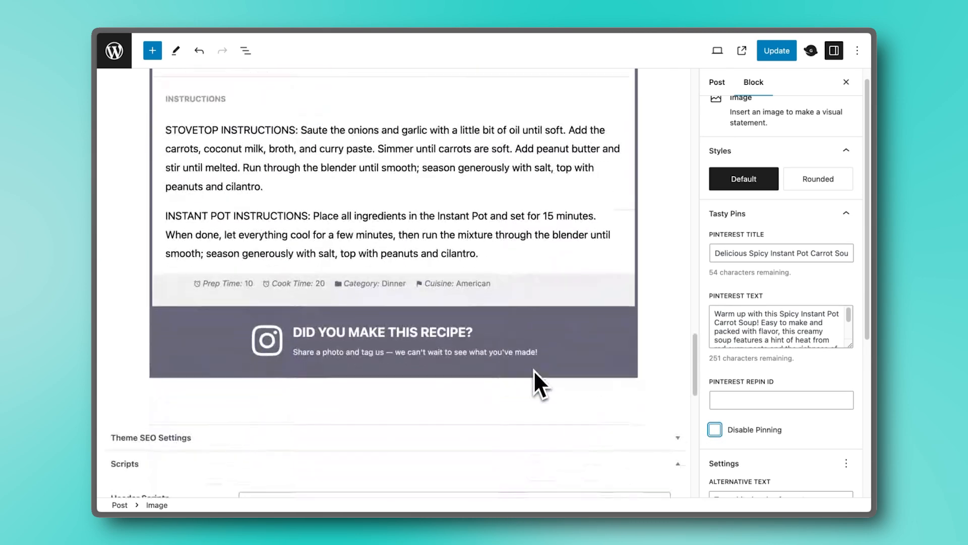
scroll(531, 389, "down", 5)
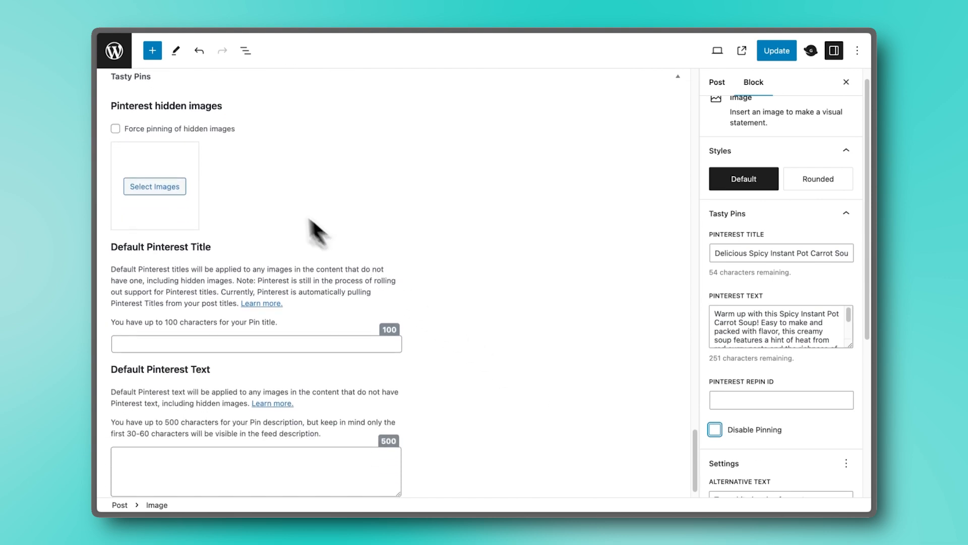
left_click(162, 186)
left_click(188, 206)
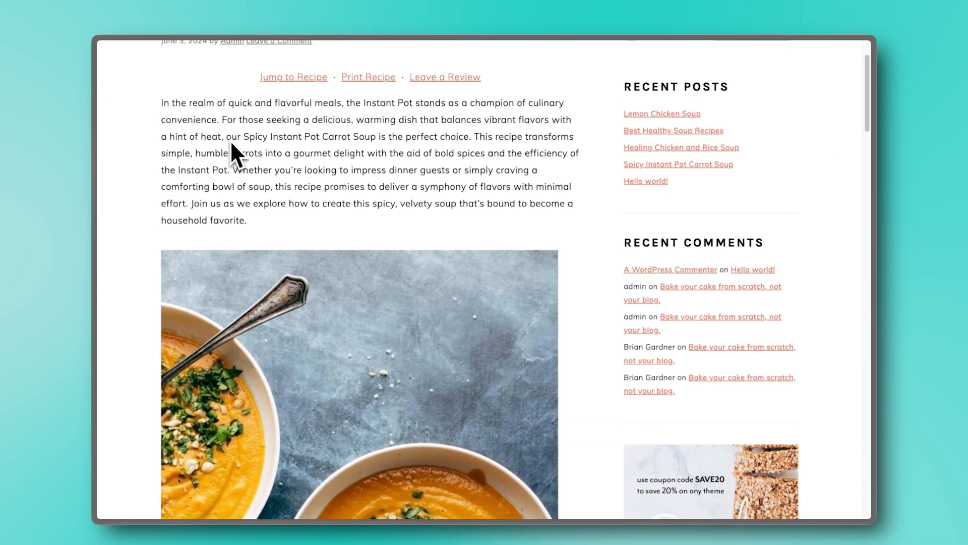
Step: Save the "Carott Soup" pin from the published post's image to the Food board on Pinterest
scroll(232, 146, "down", 5)
mouse_move(232, 147)
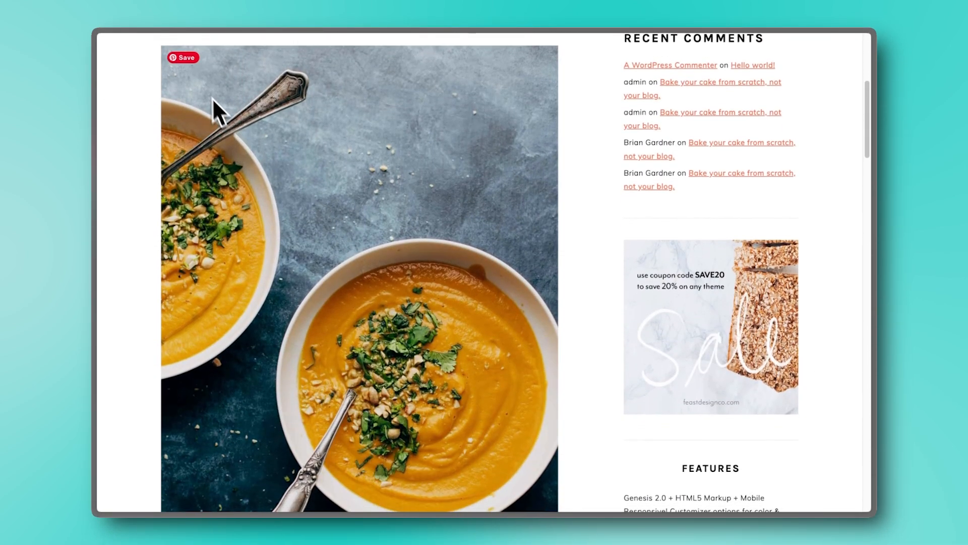
left_click(185, 59)
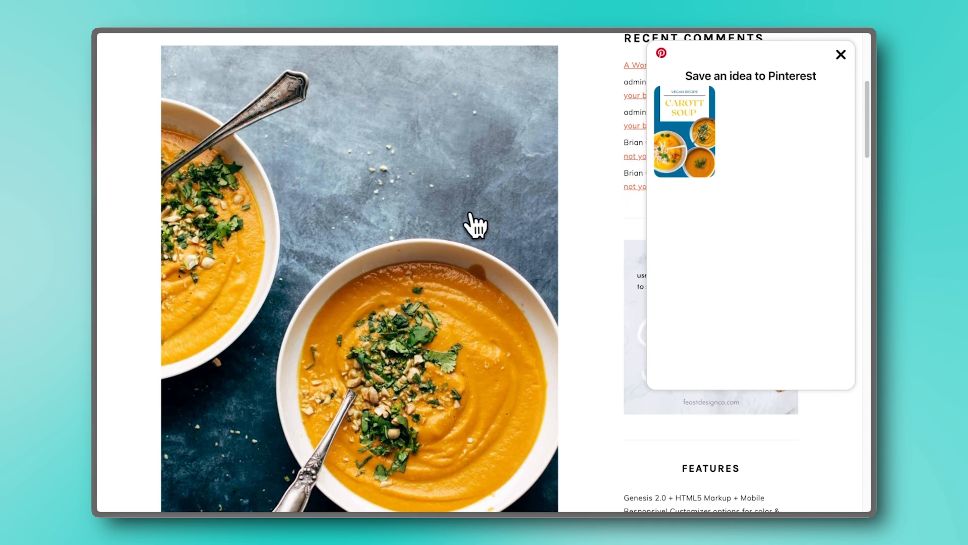
left_click(666, 166)
mouse_move(615, 218)
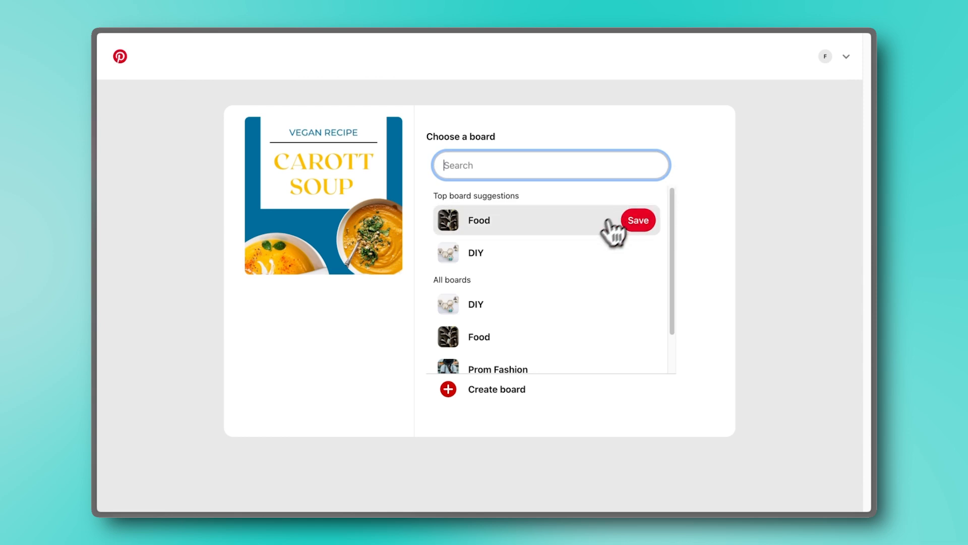
left_click(638, 222)
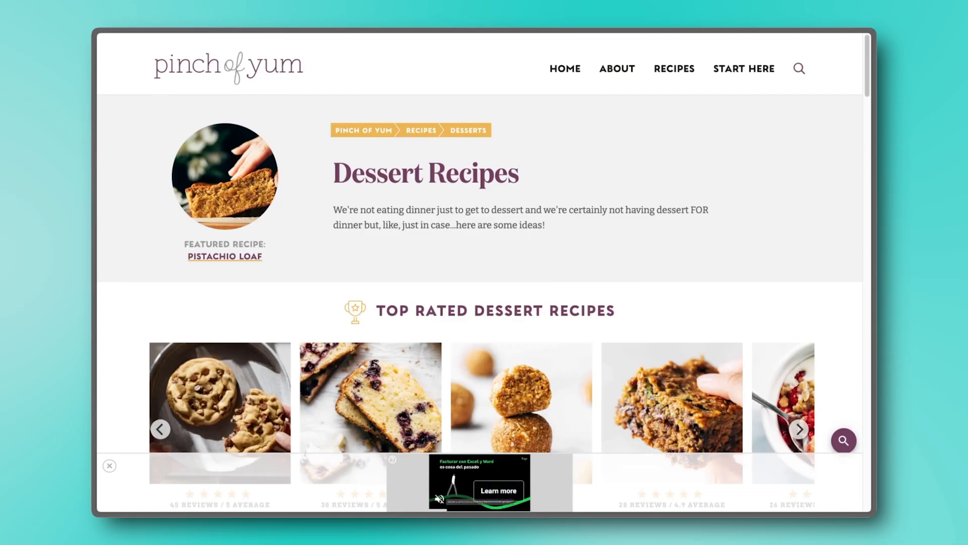
scroll(479, 278, "down", 3)
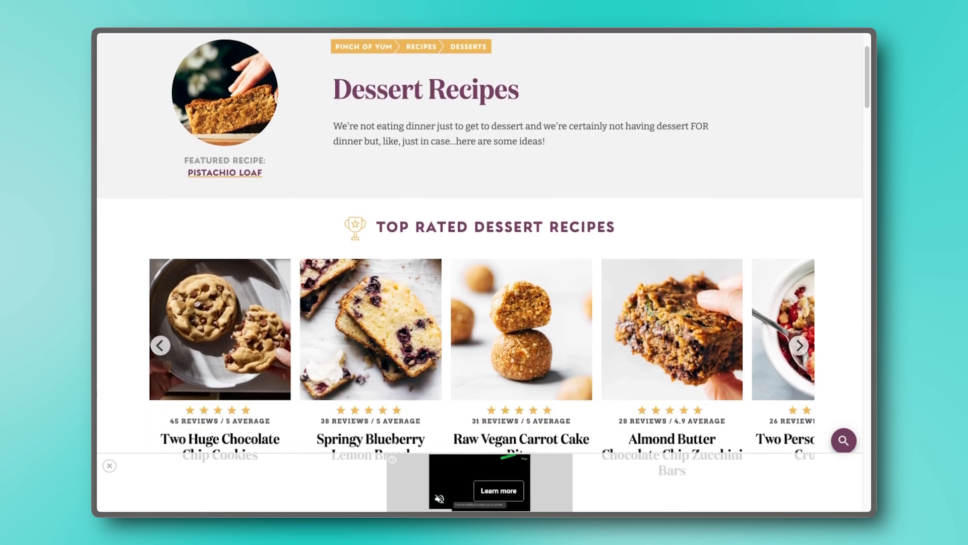
scroll(479, 272, "down", 6)
scroll(479, 272, "down", 5)
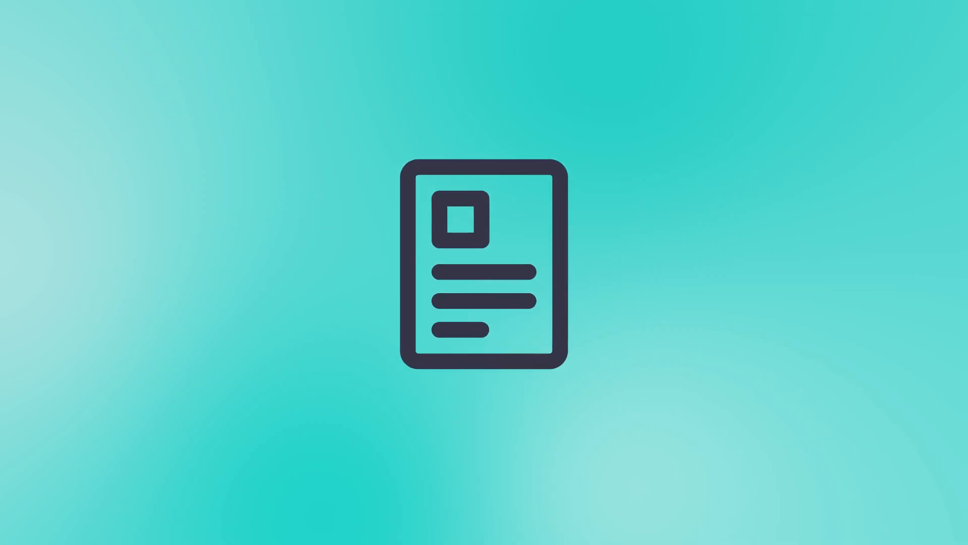